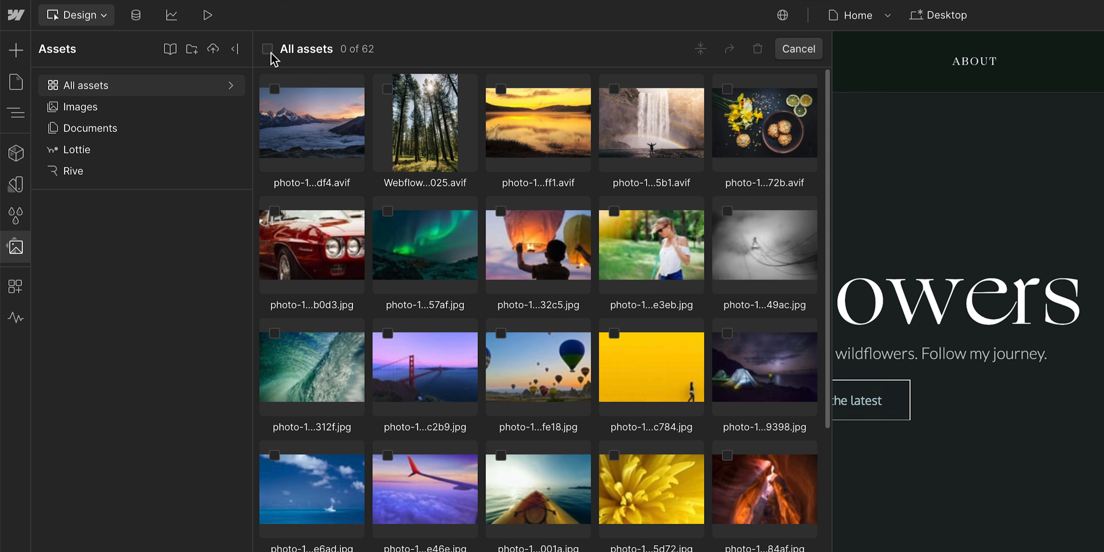
Step: Compress the five images in the second row of the site's assets to AVIF
left_click(268, 49)
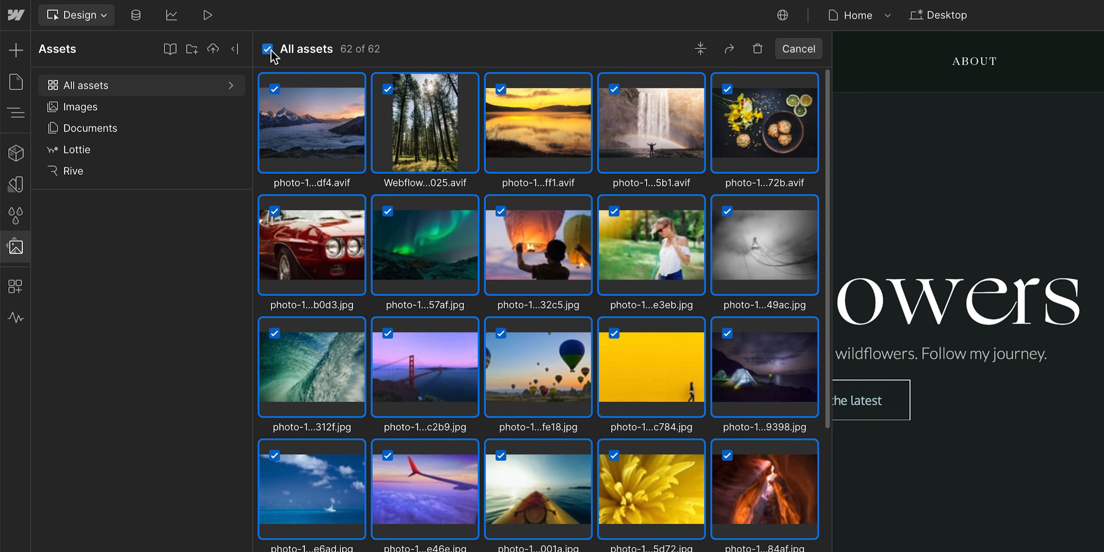
left_click(271, 50)
left_click(269, 226)
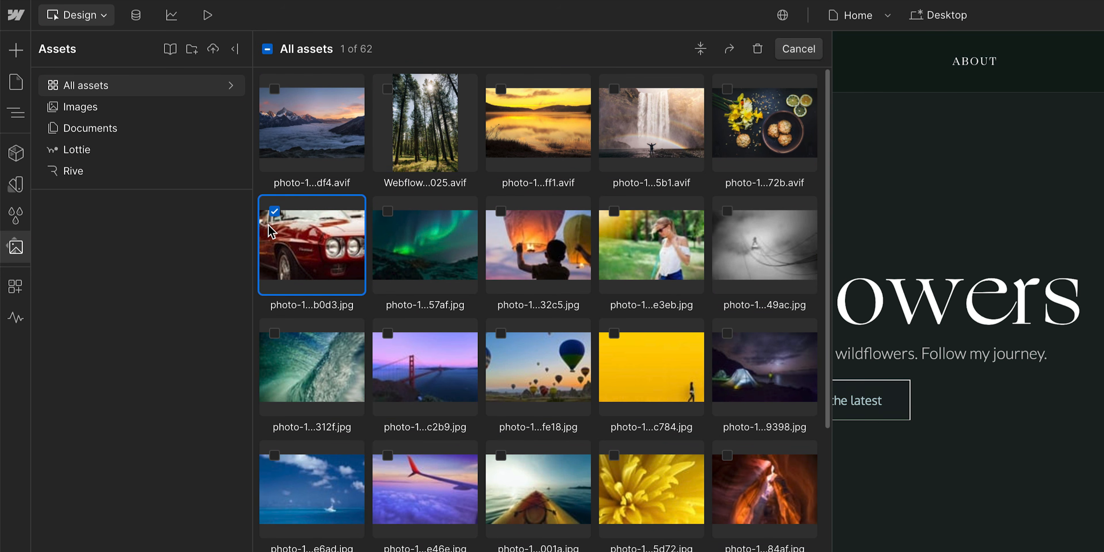
left_click(397, 218)
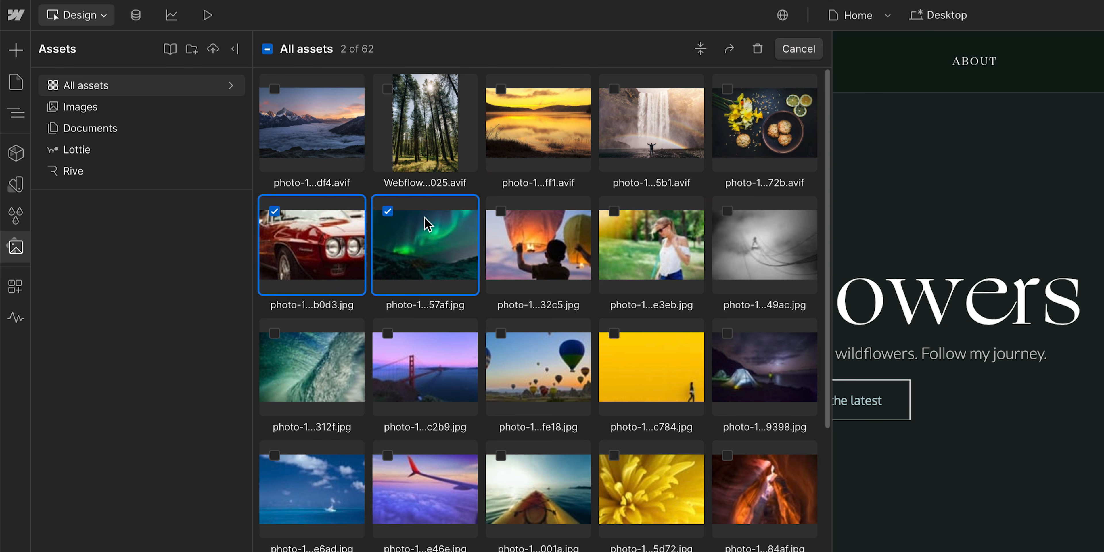
left_click(497, 221)
left_click(616, 217)
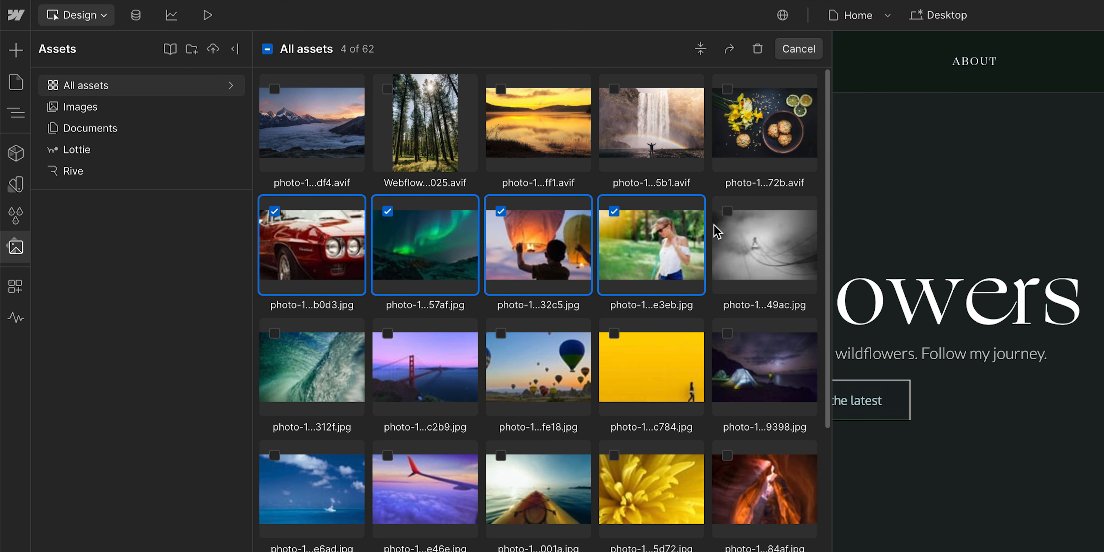
left_click(727, 212)
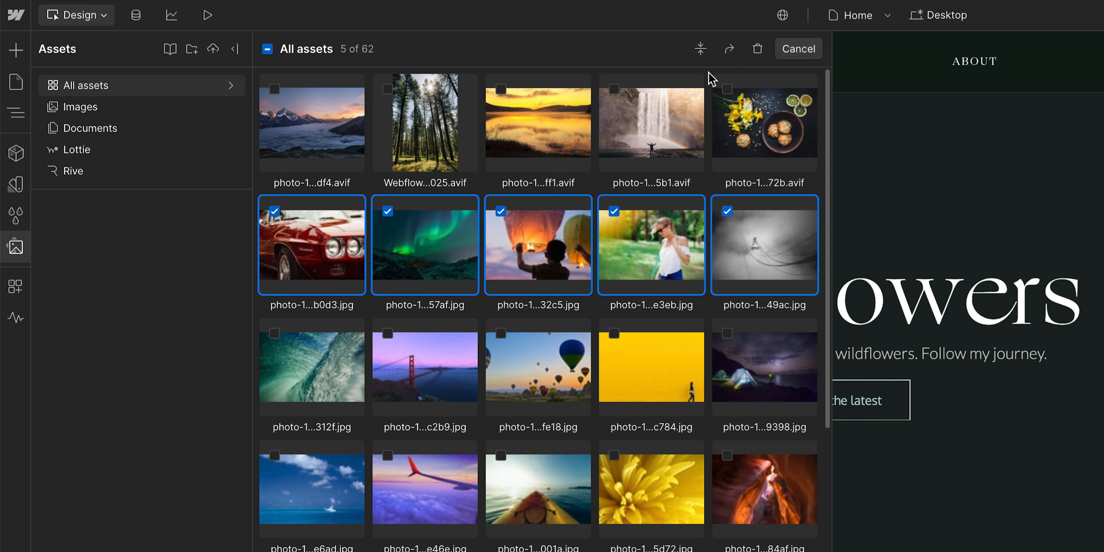
left_click(701, 49)
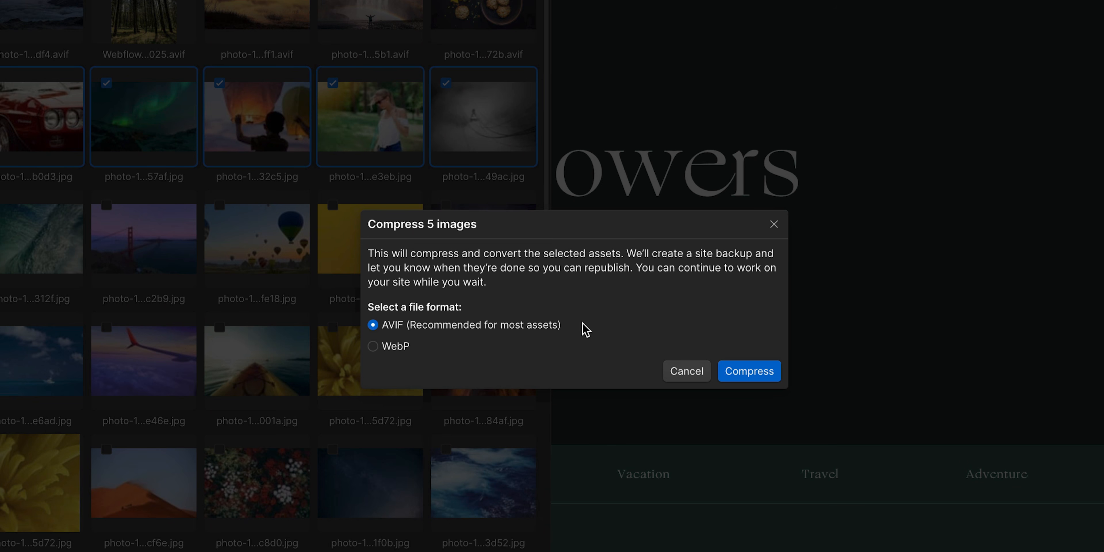
left_click(742, 371)
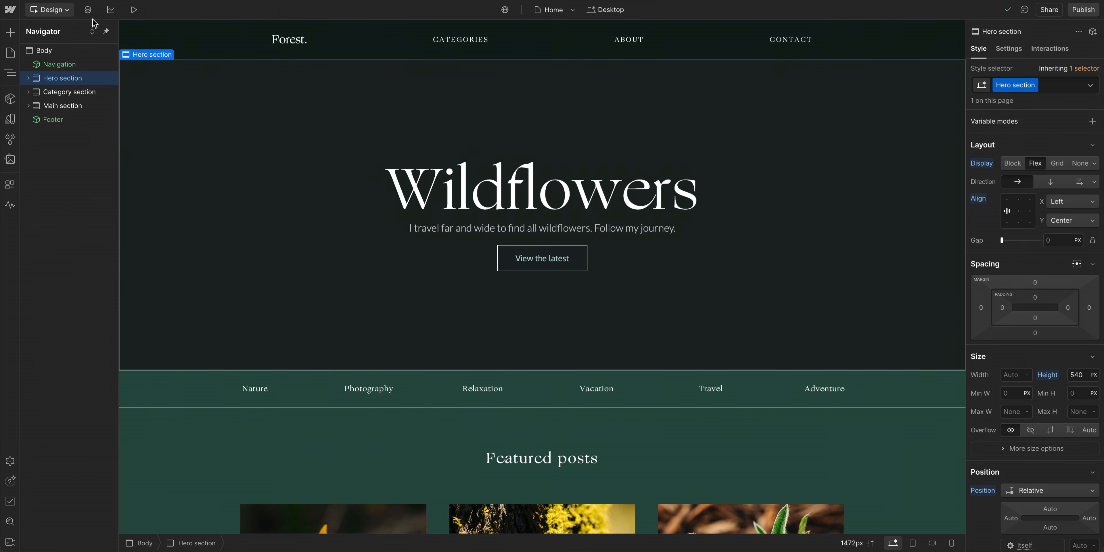
Step: Open the blog post "Pink flowers galore" in the CMS and view its main image and rich text image
left_click(87, 10)
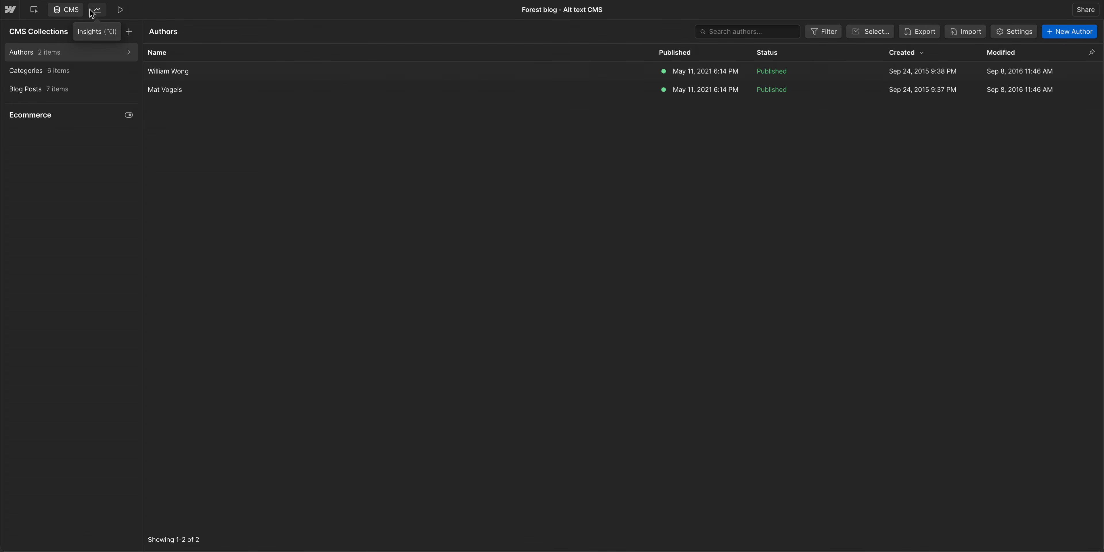
left_click(71, 71)
left_click(71, 93)
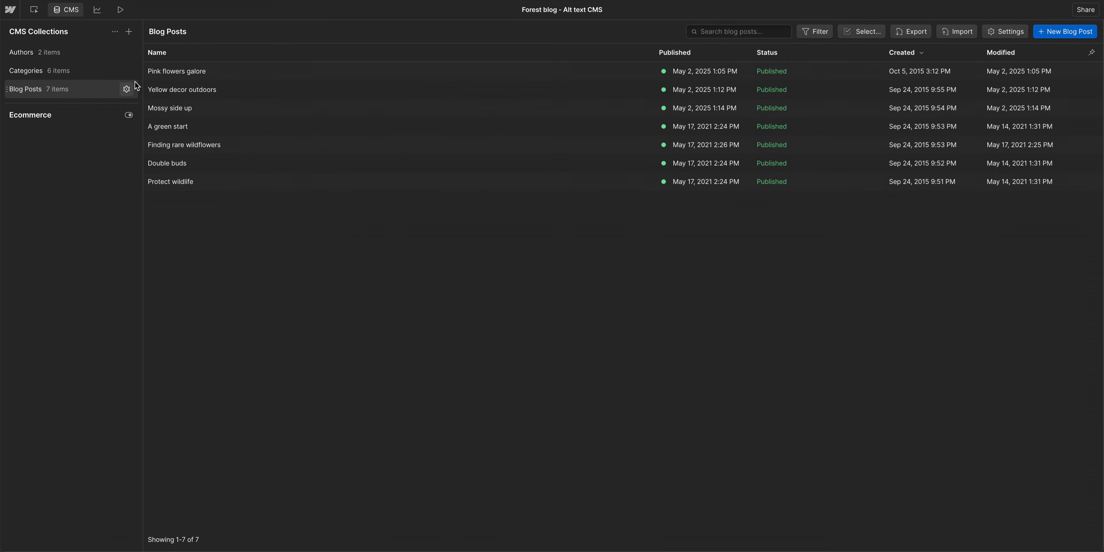
left_click(173, 72)
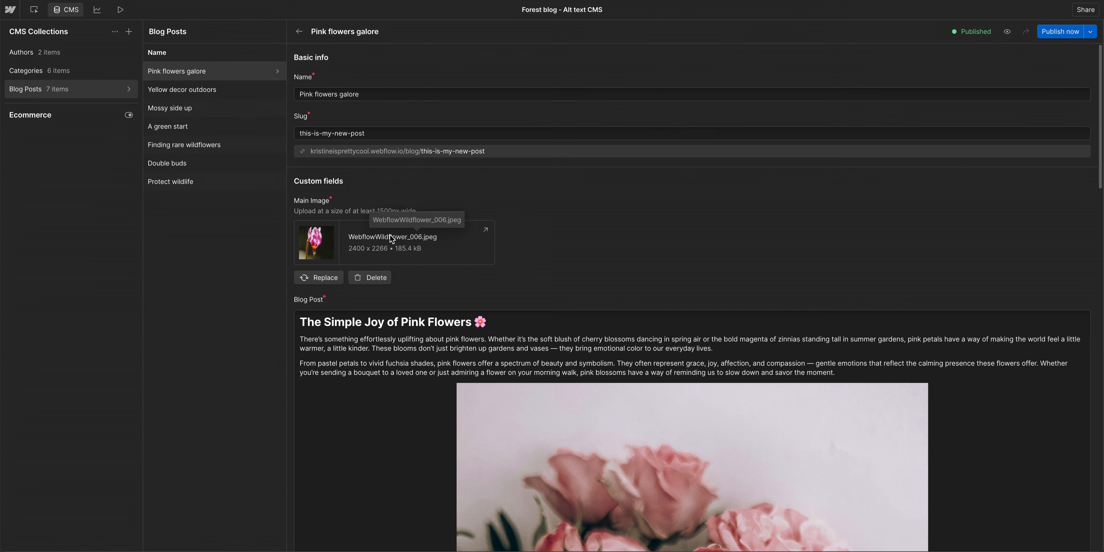
scroll(553, 423, "down", 2)
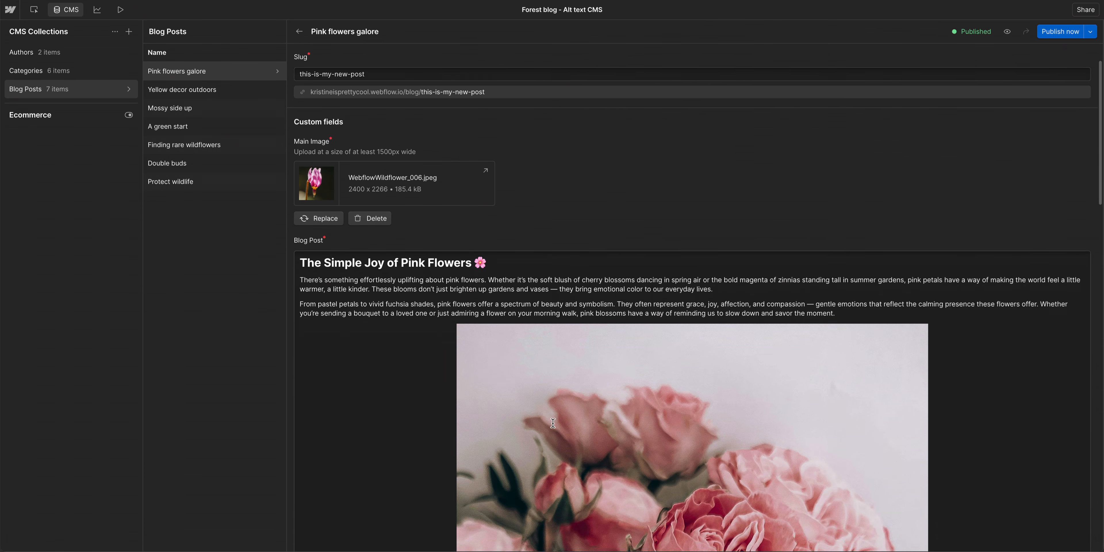
scroll(553, 423, "down", 5)
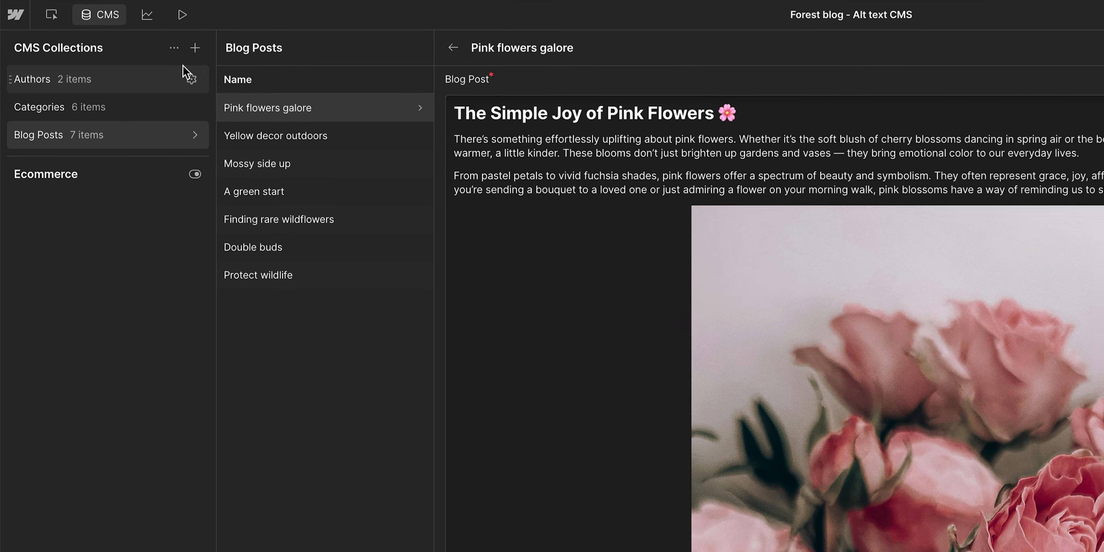
Step: Compress the images across all CMS Collections to AVIF
left_click(175, 49)
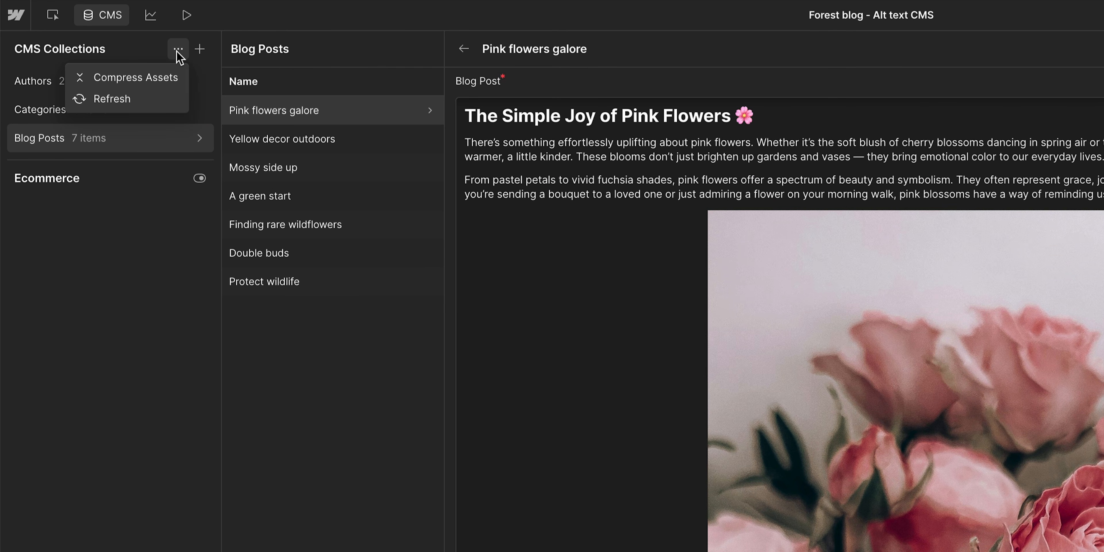
left_click(167, 78)
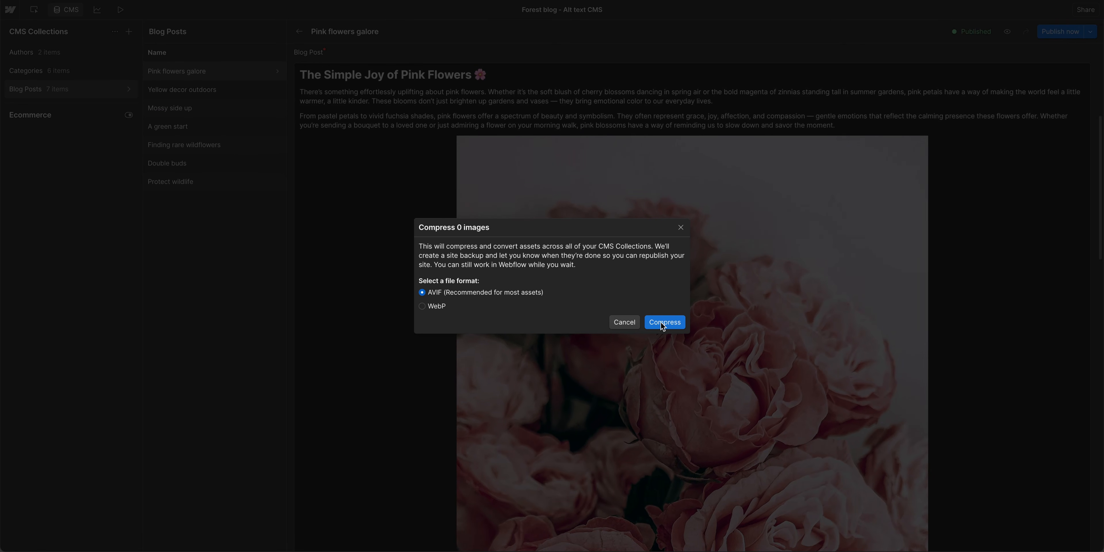
left_click(664, 322)
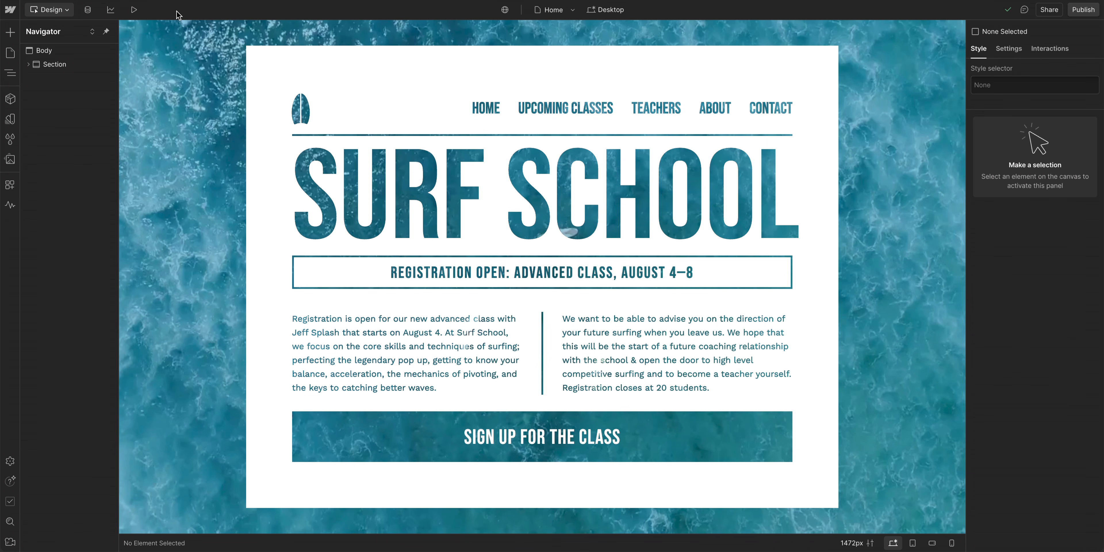
Step: Preview the Surf School page, then return to the design and open the background video's settings
left_click(135, 10)
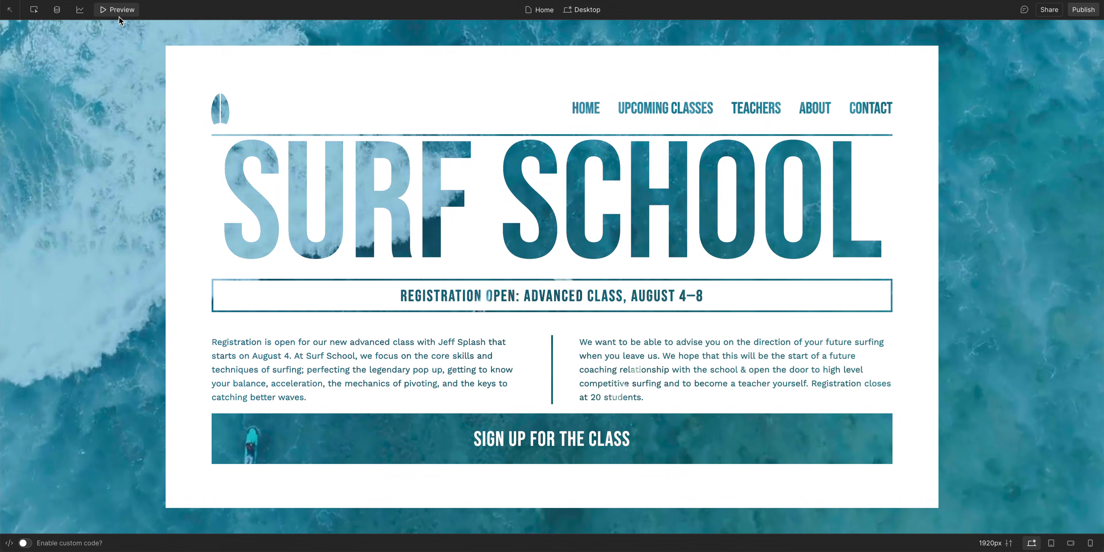
left_click(118, 11)
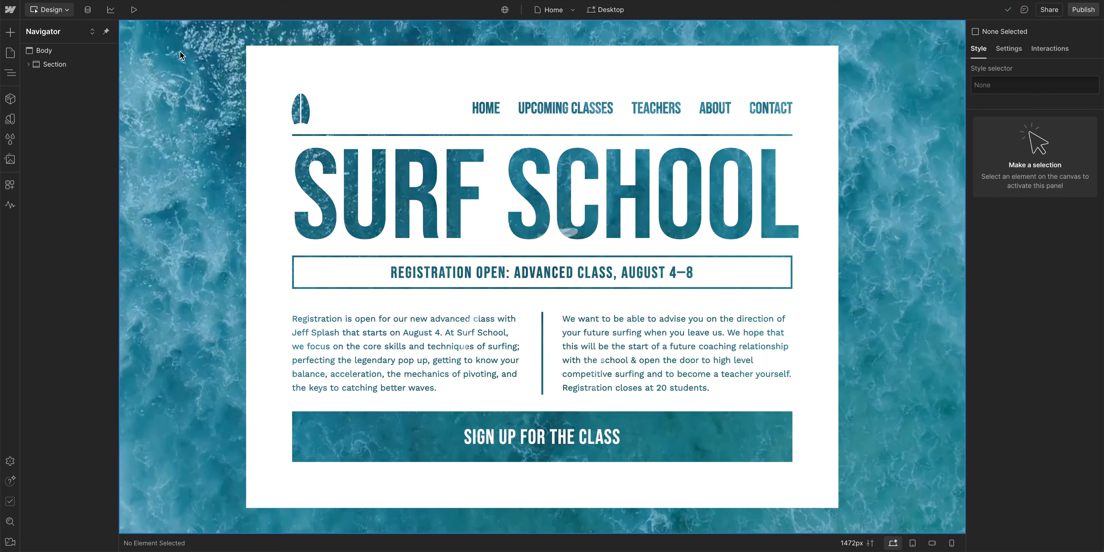
double_click(181, 54)
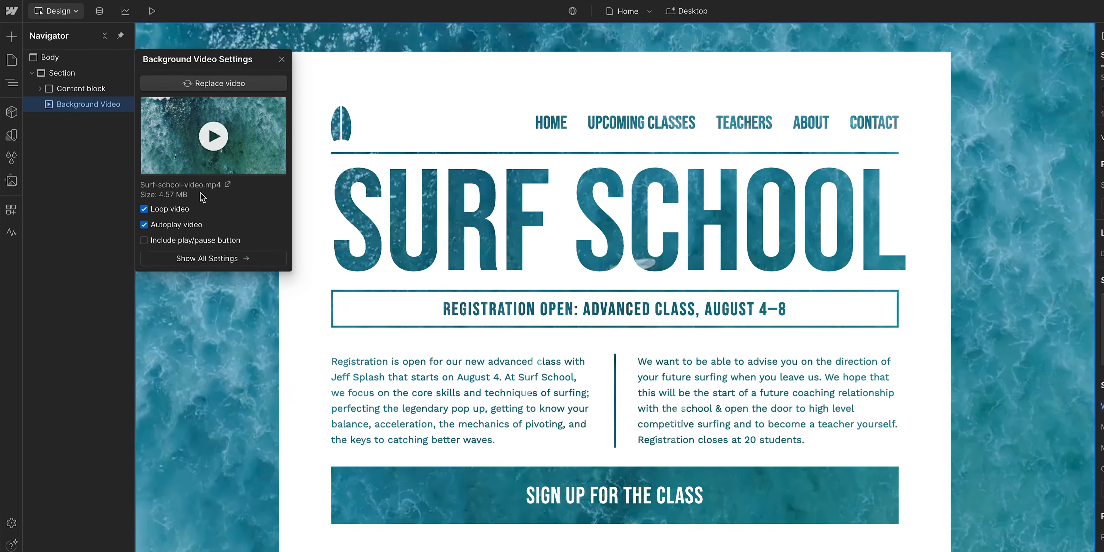
Step: Switch to HandBrake to prepare a compressed version of Surf-school-video.mp4
key("super+Tab")
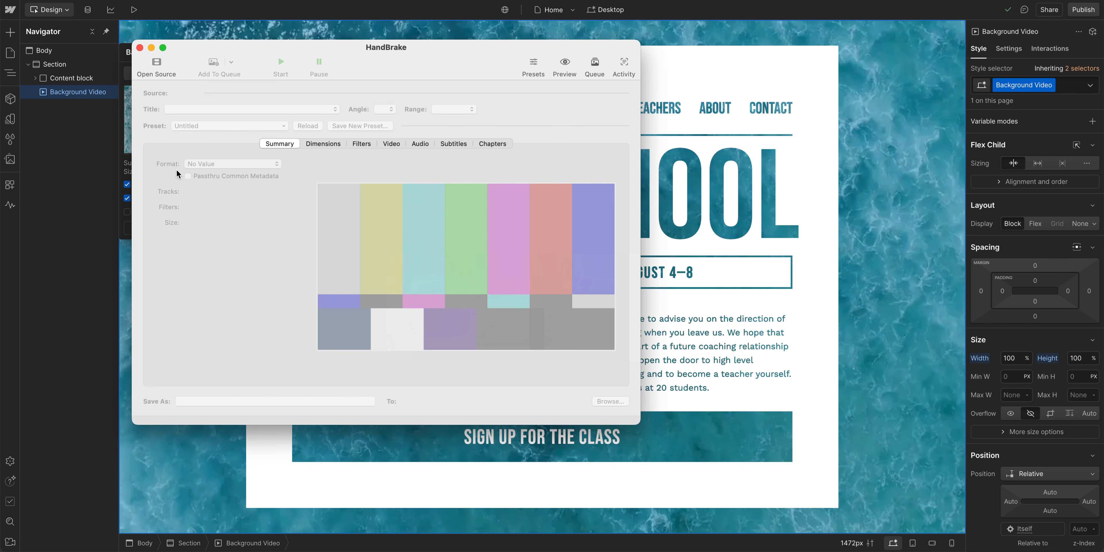
type("v1")
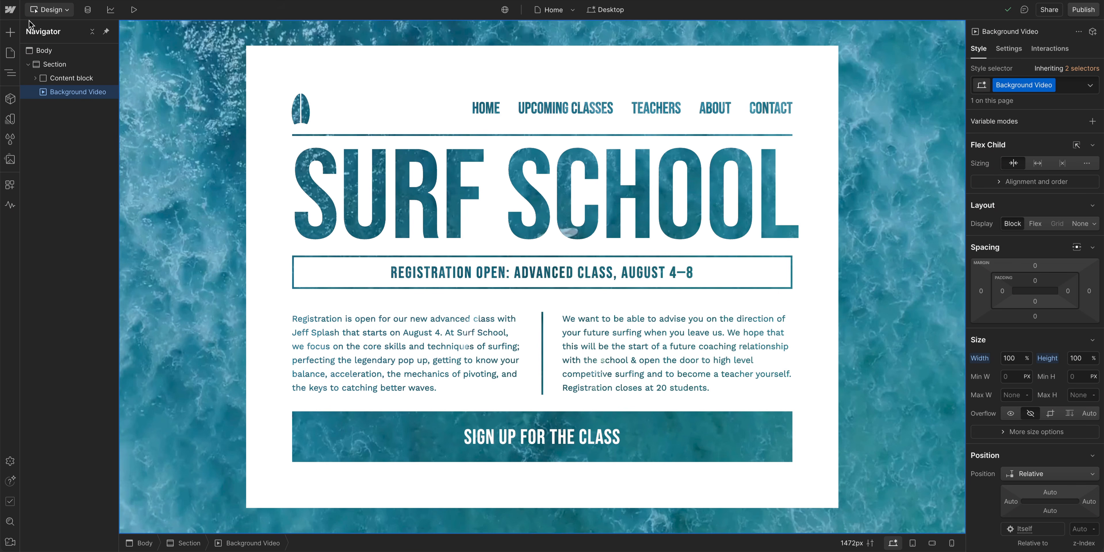
Step: Turn on Minify CSS in the advanced publishing options of the site settings
left_click(9, 13)
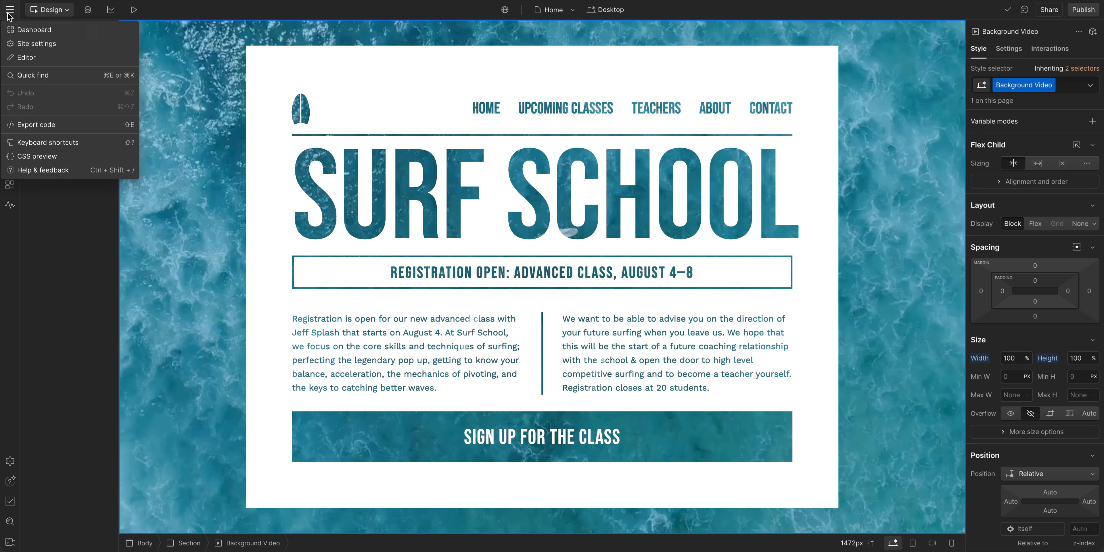
left_click(20, 44)
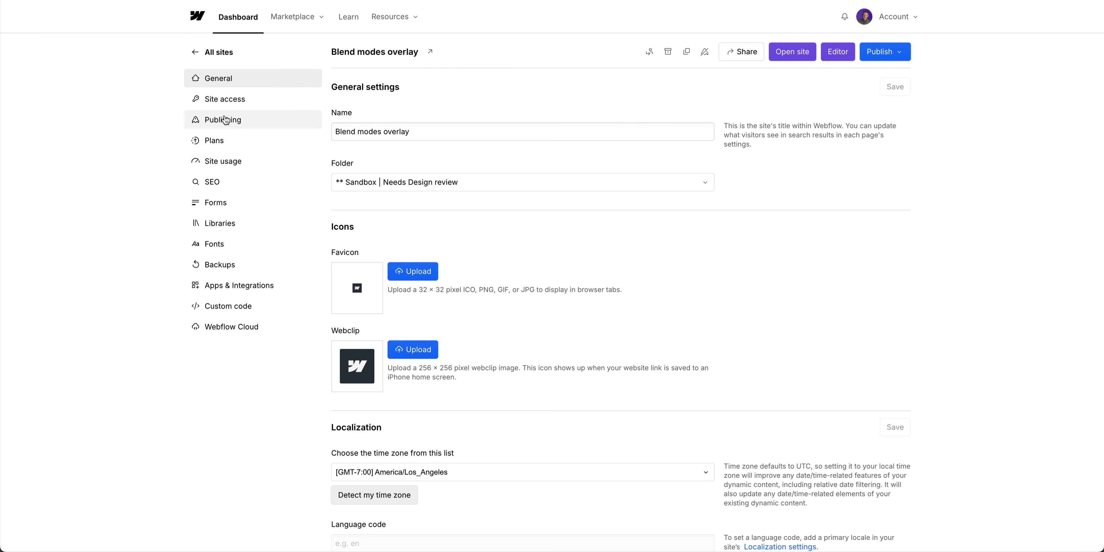
left_click(226, 120)
scroll(544, 285, "down", 10)
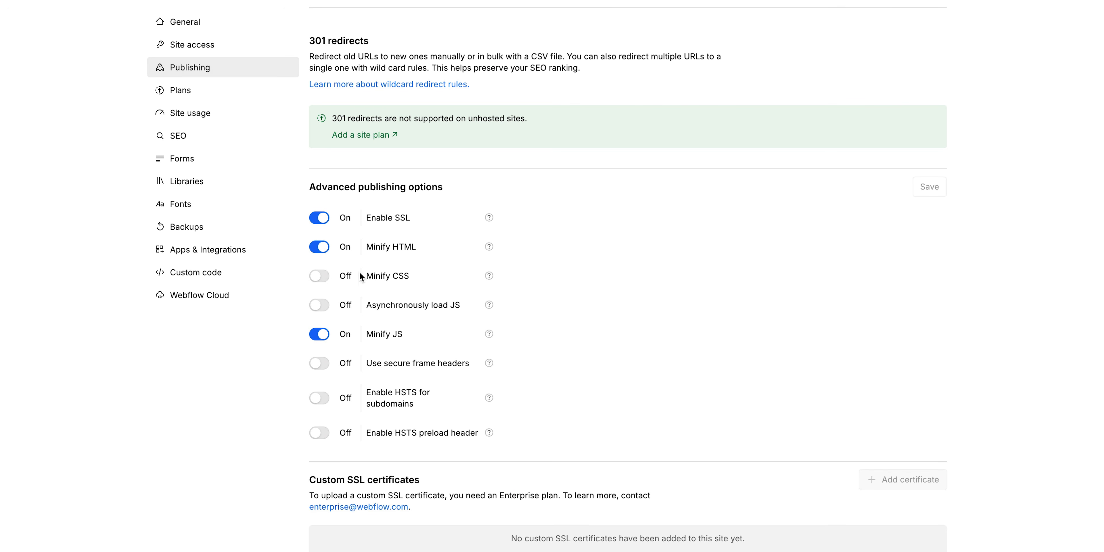
left_click(318, 280)
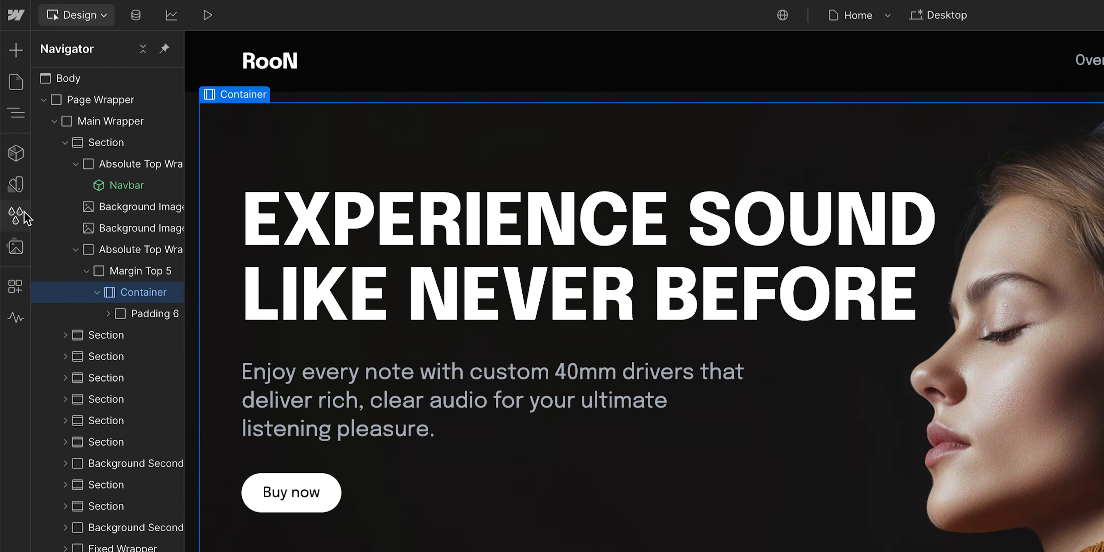
Step: Review the styles offered for cleanup in the style selectors and cancel their removal
left_click(14, 216)
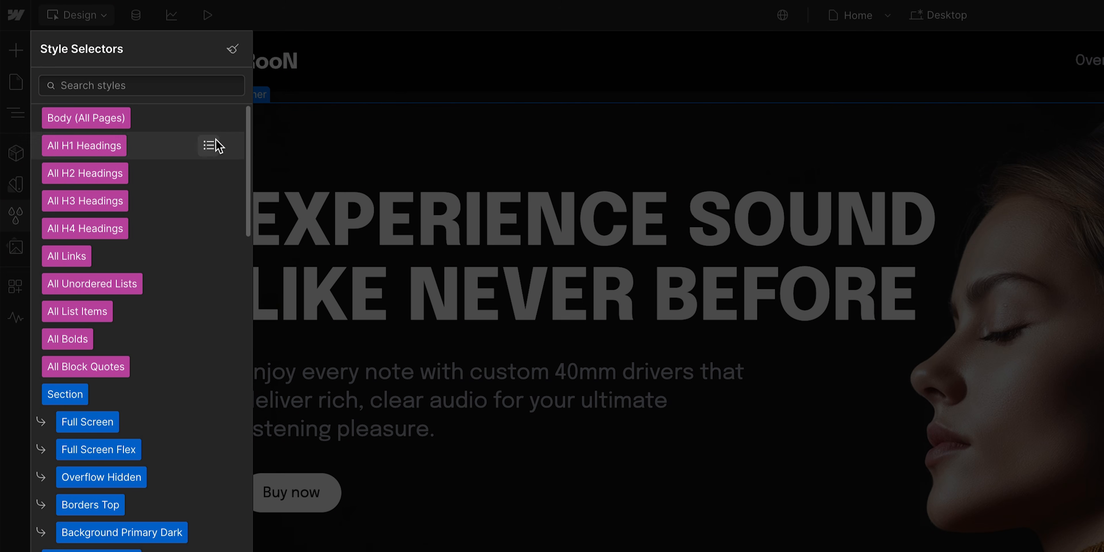
left_click(234, 51)
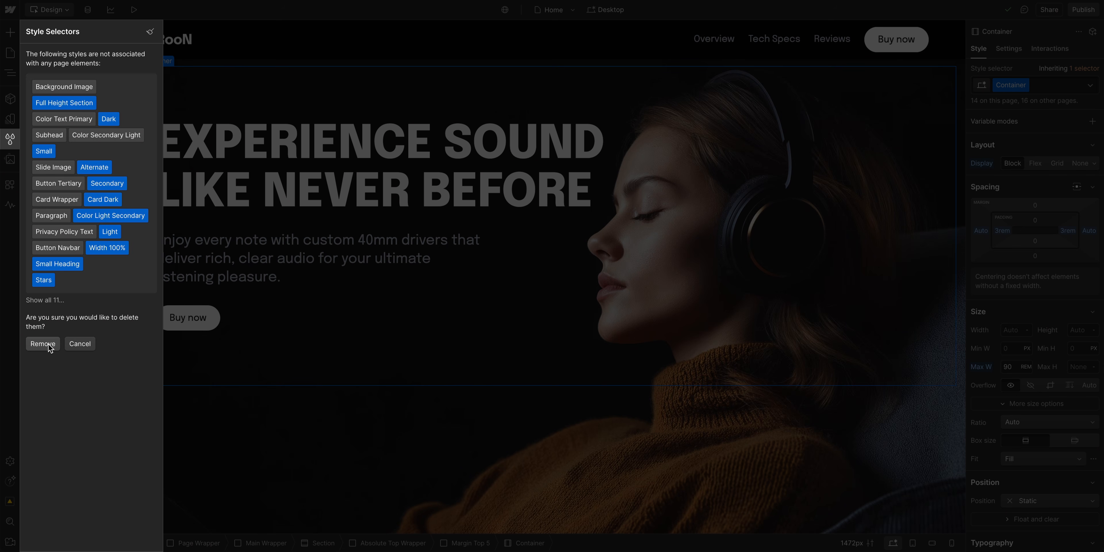
left_click(70, 344)
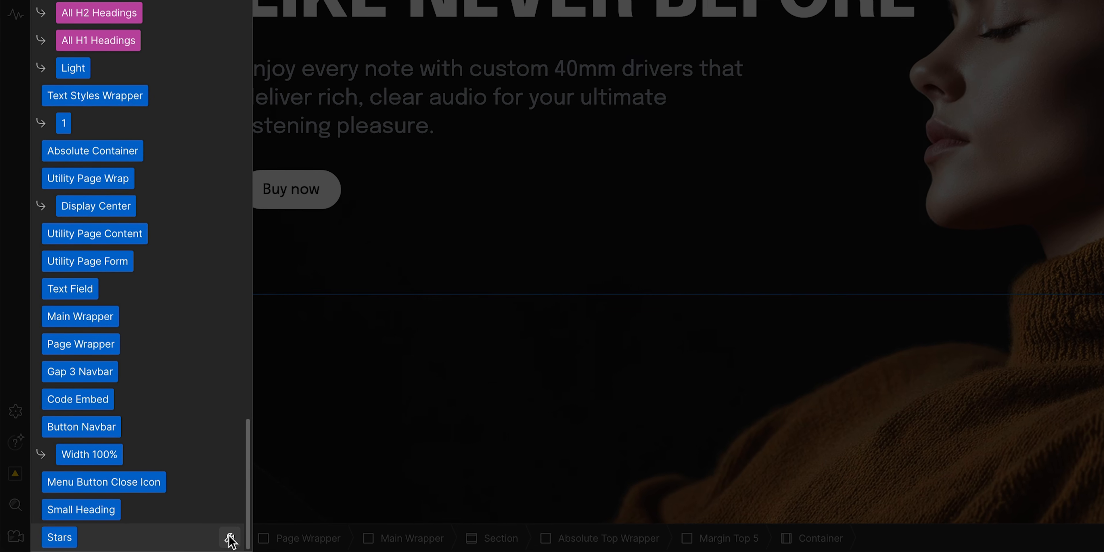
left_click(230, 538)
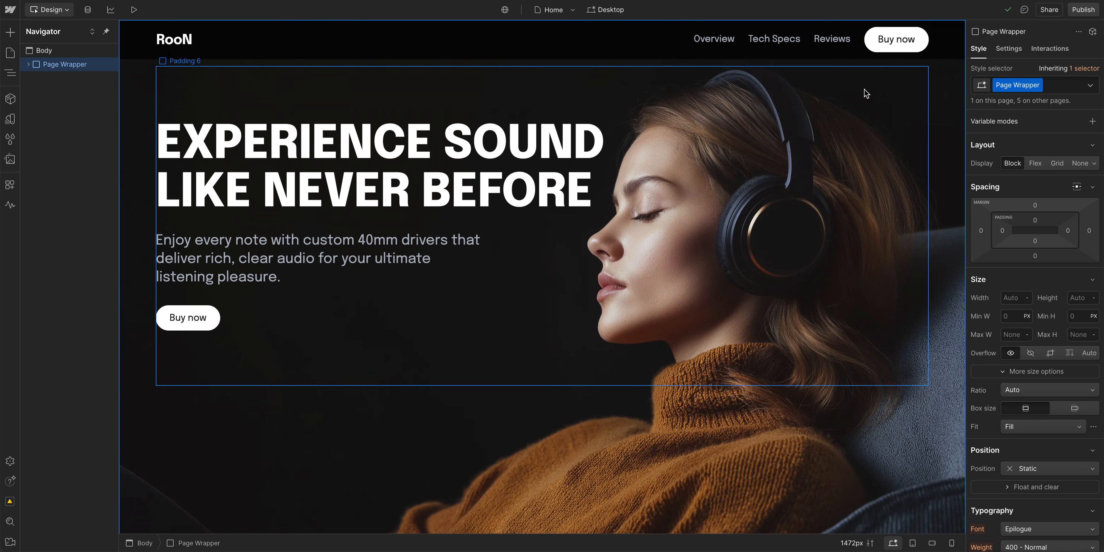
Step: Clean up the unused interactions by deleting the Button flip in, Button fade, Scroll Section fade in and Section fade in animations
left_click(1046, 52)
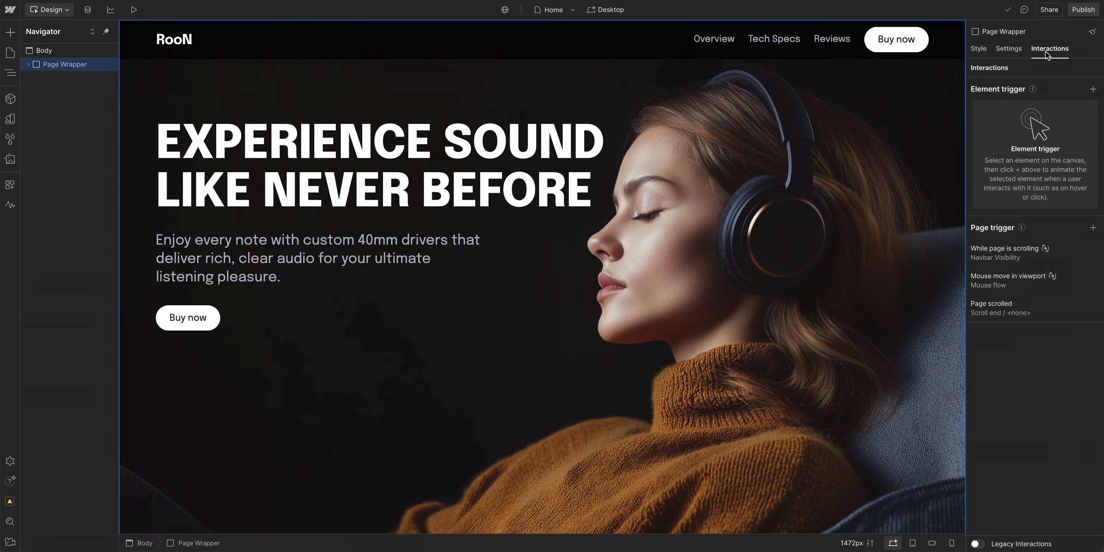
left_click(1090, 33)
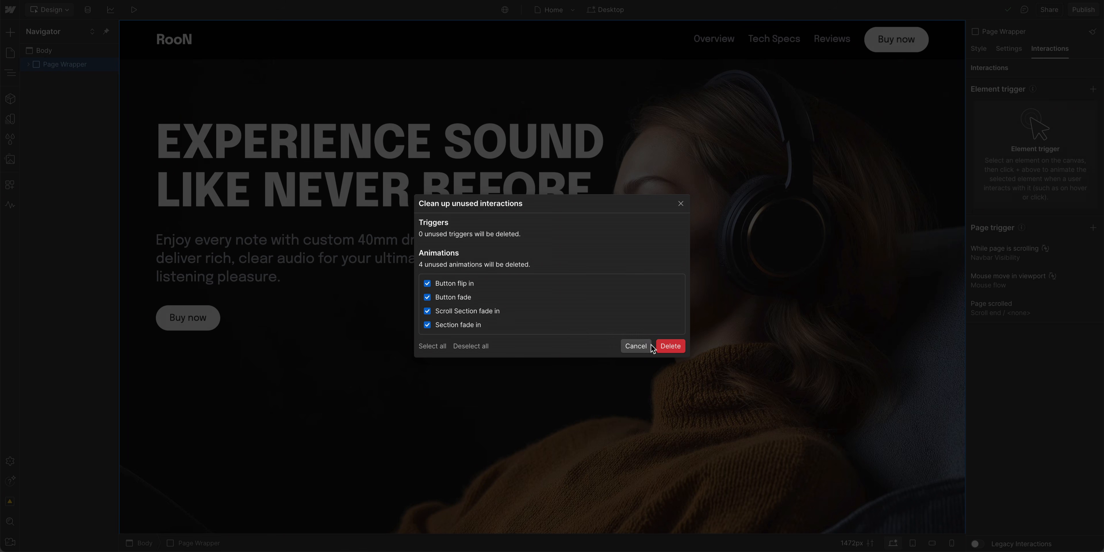
left_click(671, 347)
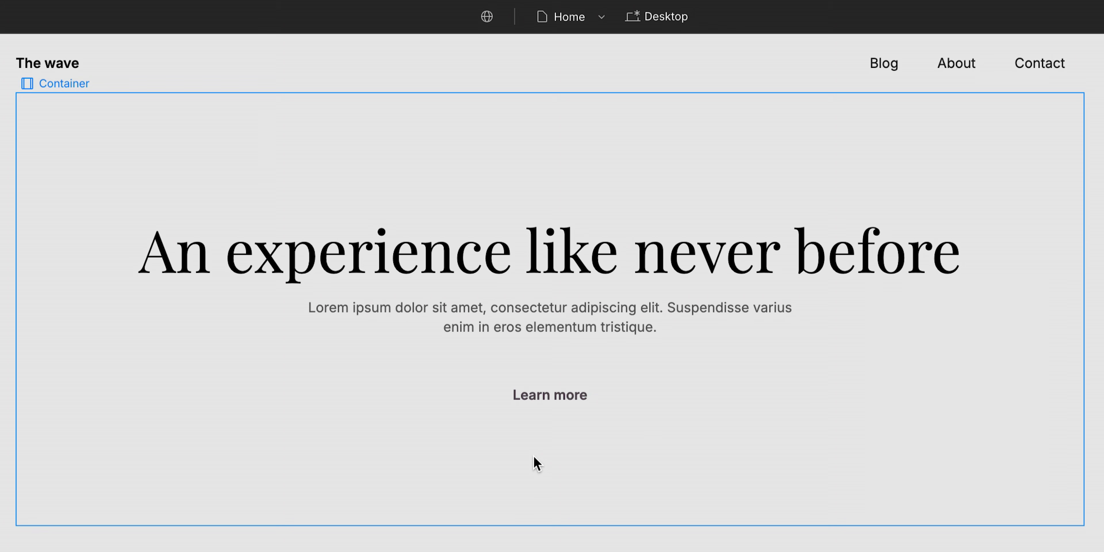
Step: Adjust the box shadow of the Learn more button's Hover state with a value of 36
left_click(558, 418)
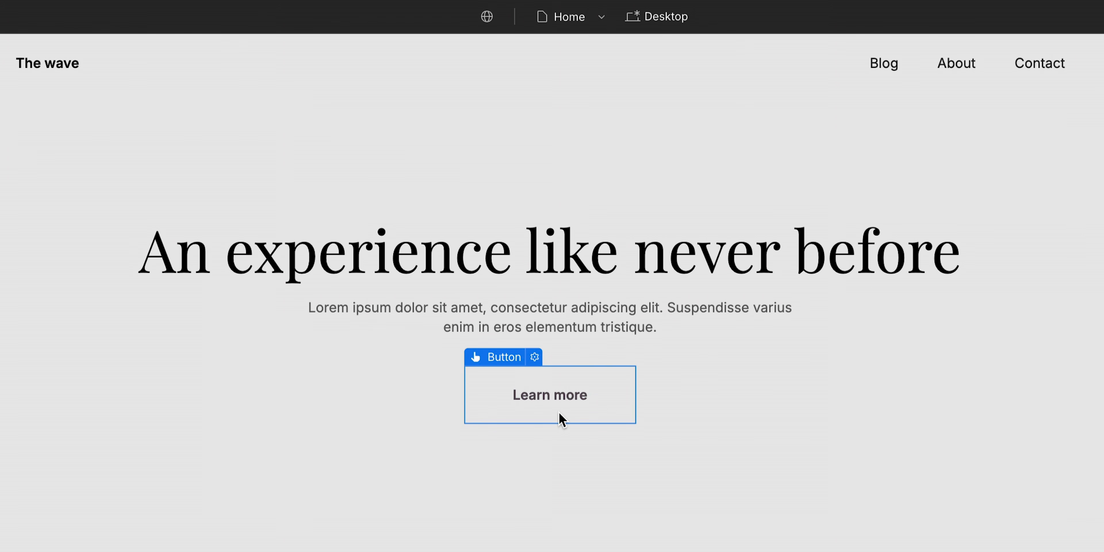
scroll(992, 341, "down", 2)
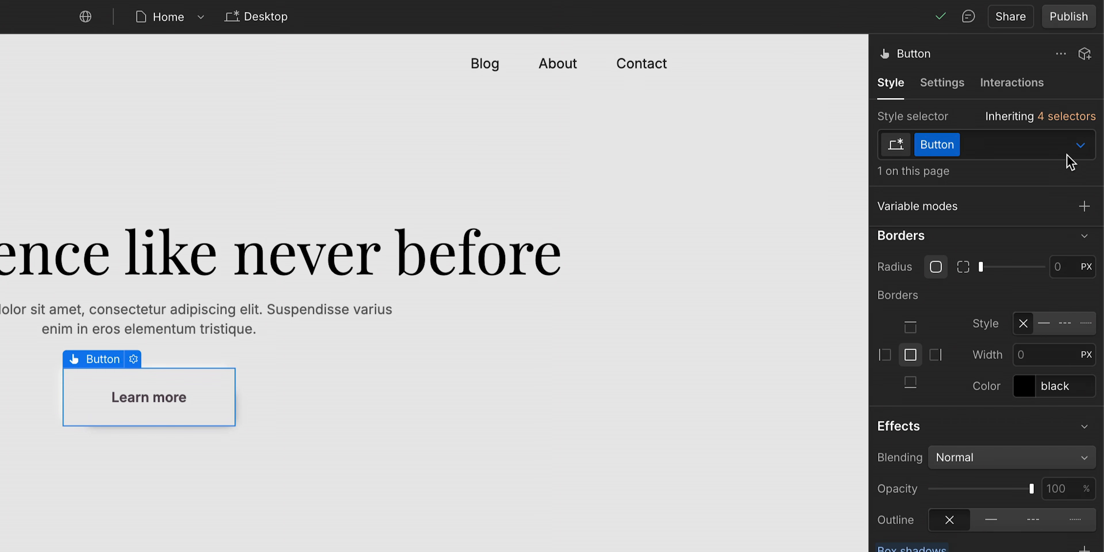
left_click(1089, 86)
left_click(1011, 136)
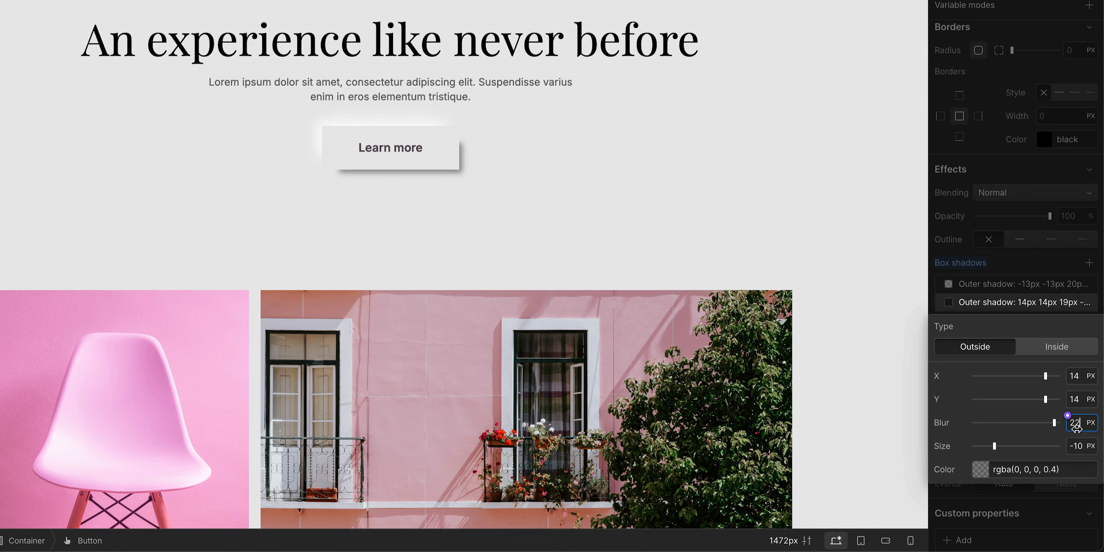
type("36")
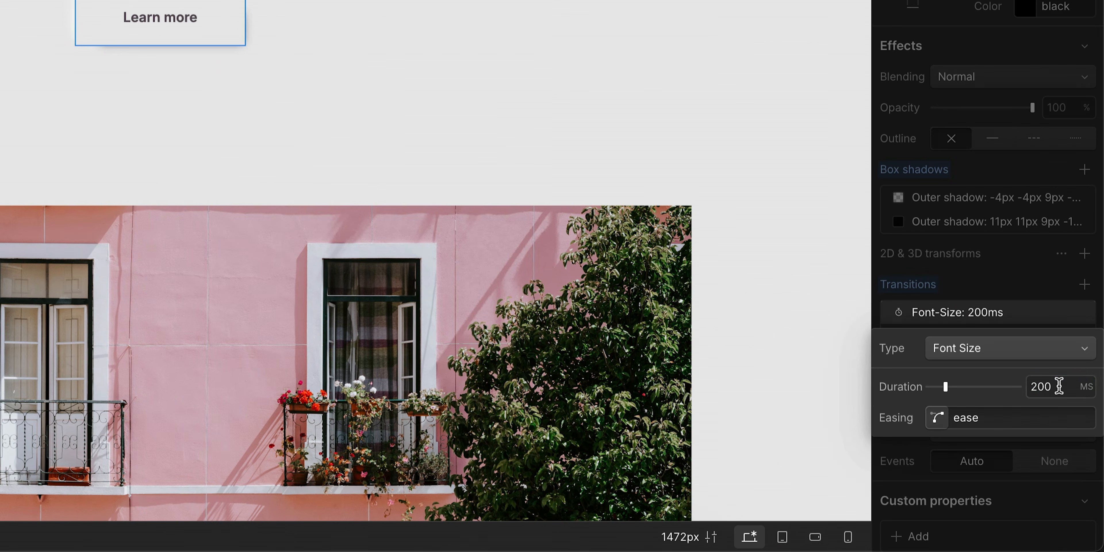
Step: Set the duration of the Learn more button's transition to 500 ms
double_click(1060, 387)
type("500")
left_click(1028, 284)
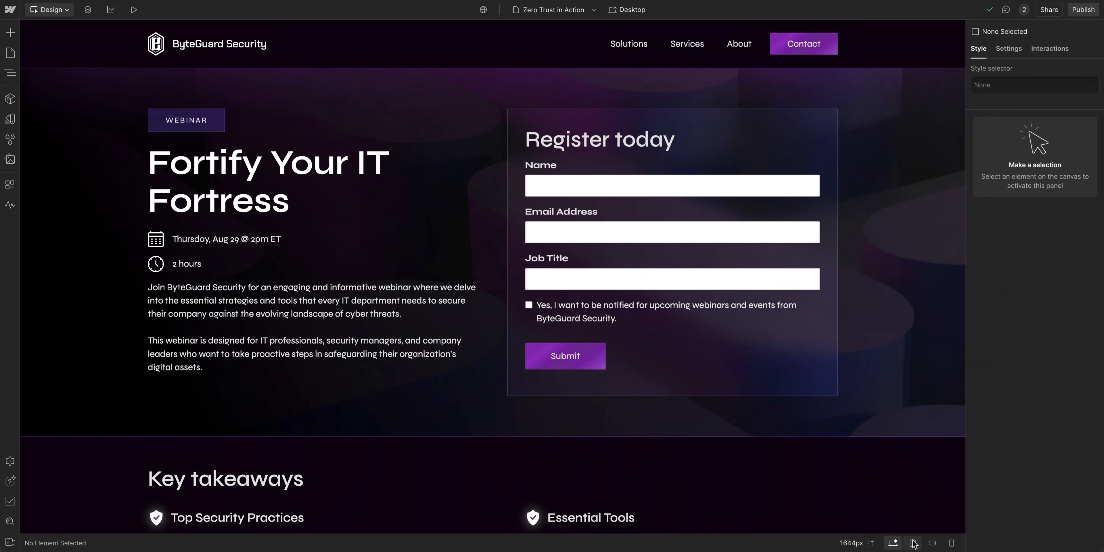
Step: Check the webinar page's layout at the Tablet, Mobile landscape and Mobile portrait breakpoints
left_click(913, 543)
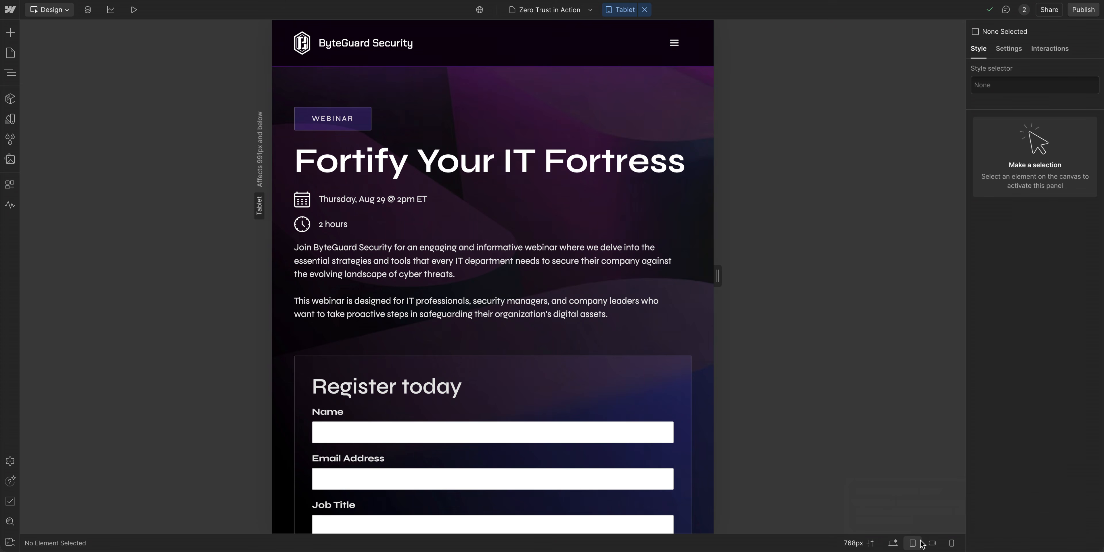
left_click(933, 544)
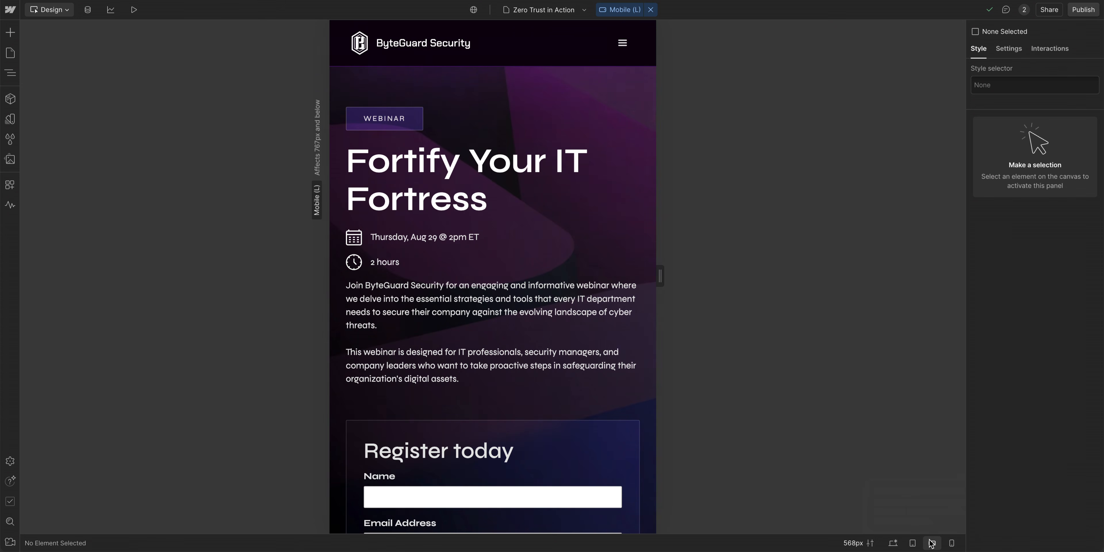
left_click(953, 544)
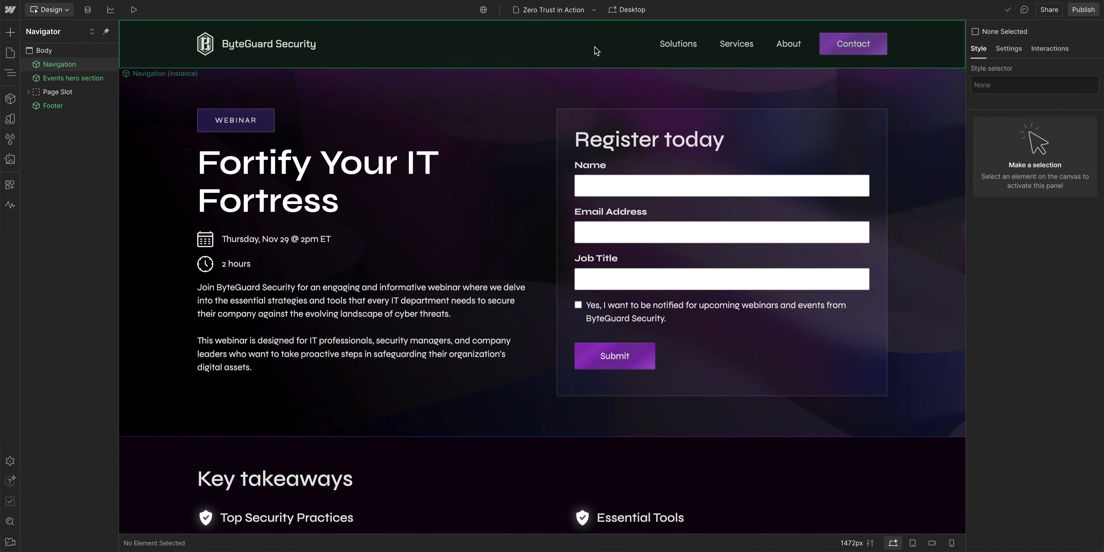
Step: Preview the Featured speakers section, test it by narrowing the canvas to about 1236 px and widening it back to 1920 px, and exit the preview
scroll(596, 49, "down", 8)
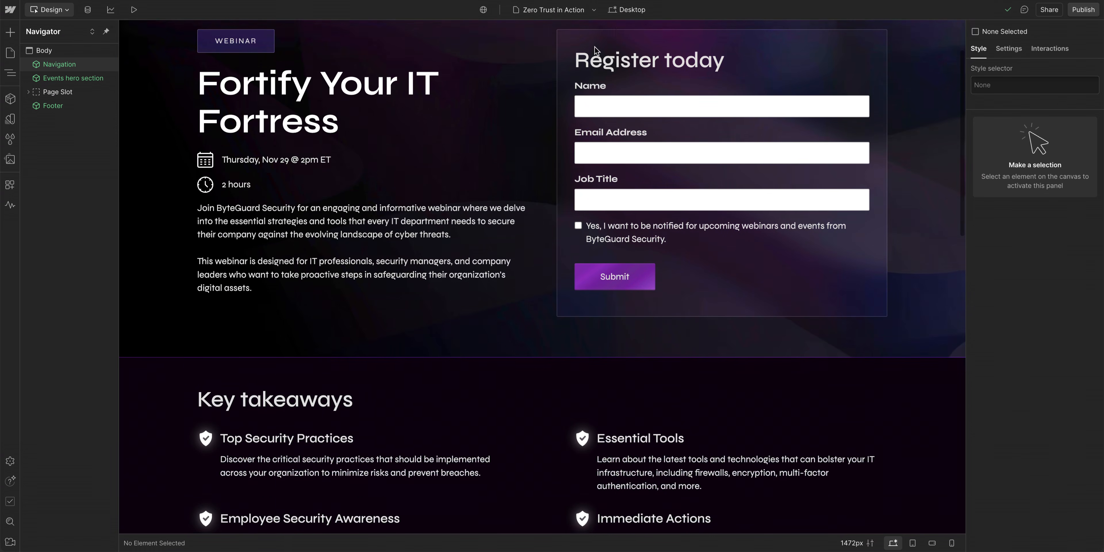
scroll(596, 51, "down", 6)
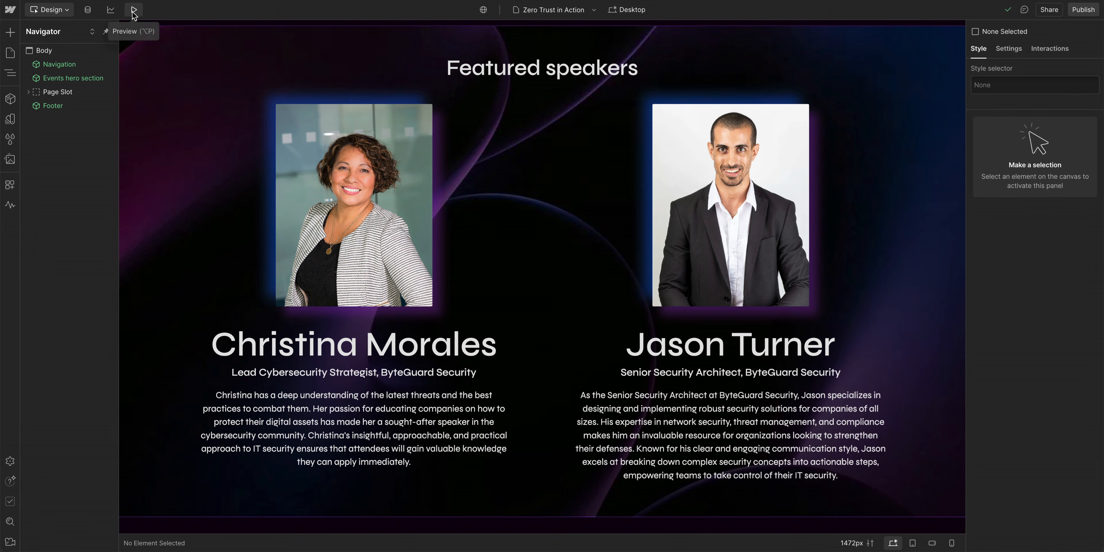
left_click(134, 9)
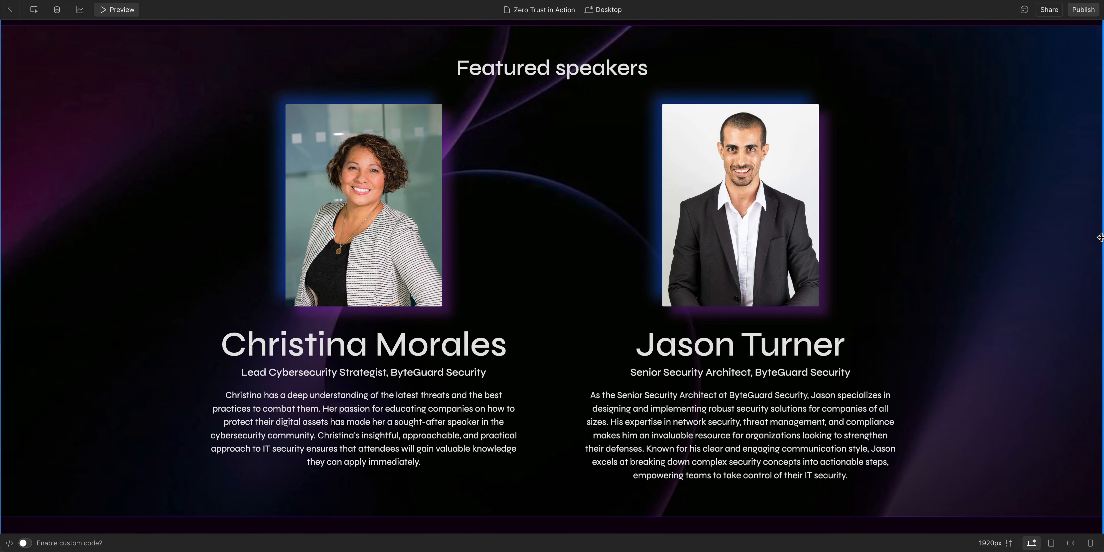
left_click_drag(1100, 239, 860, 229)
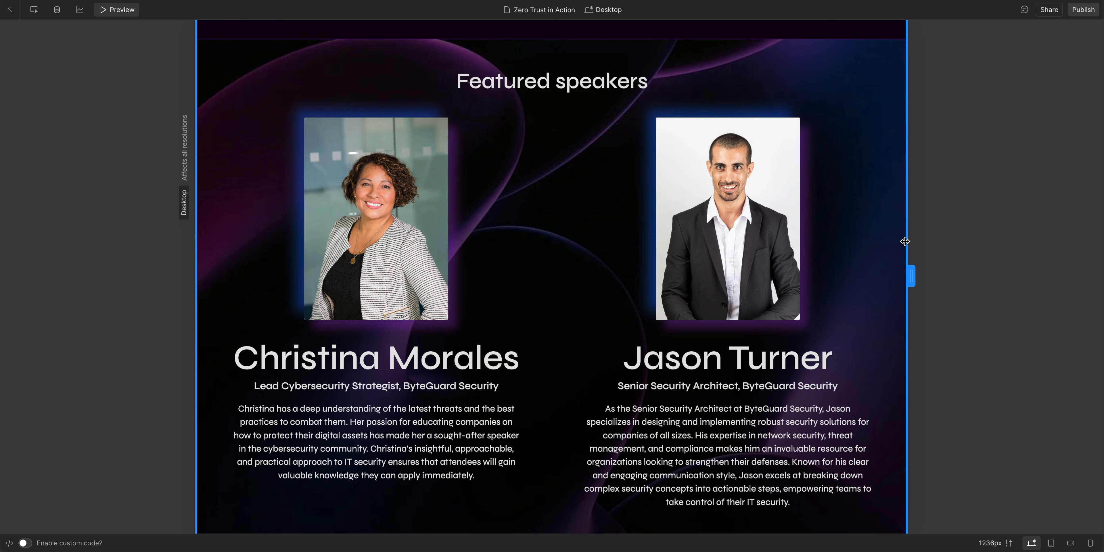
left_click_drag(906, 242, 1102, 246)
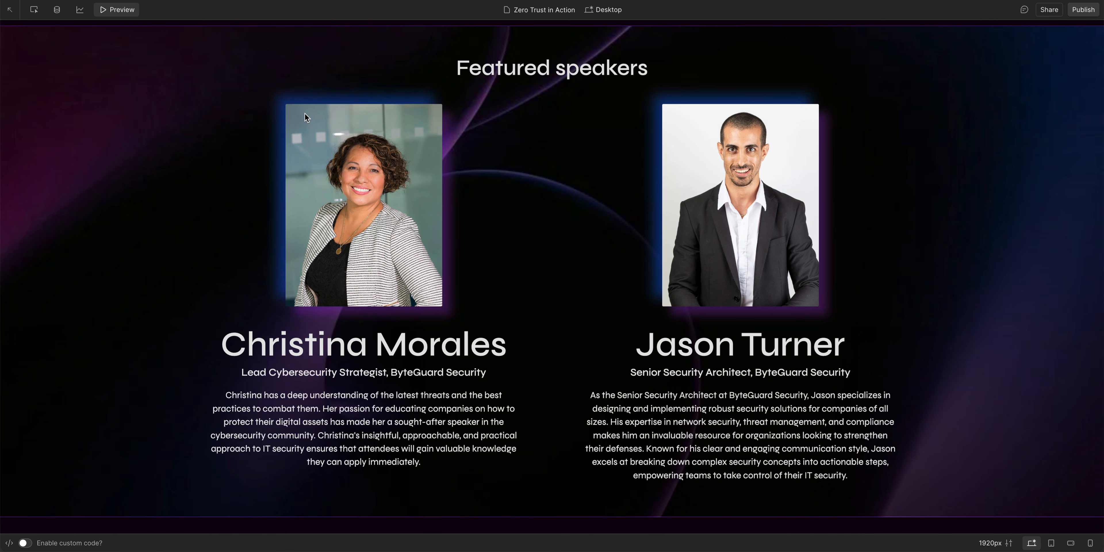
left_click(127, 12)
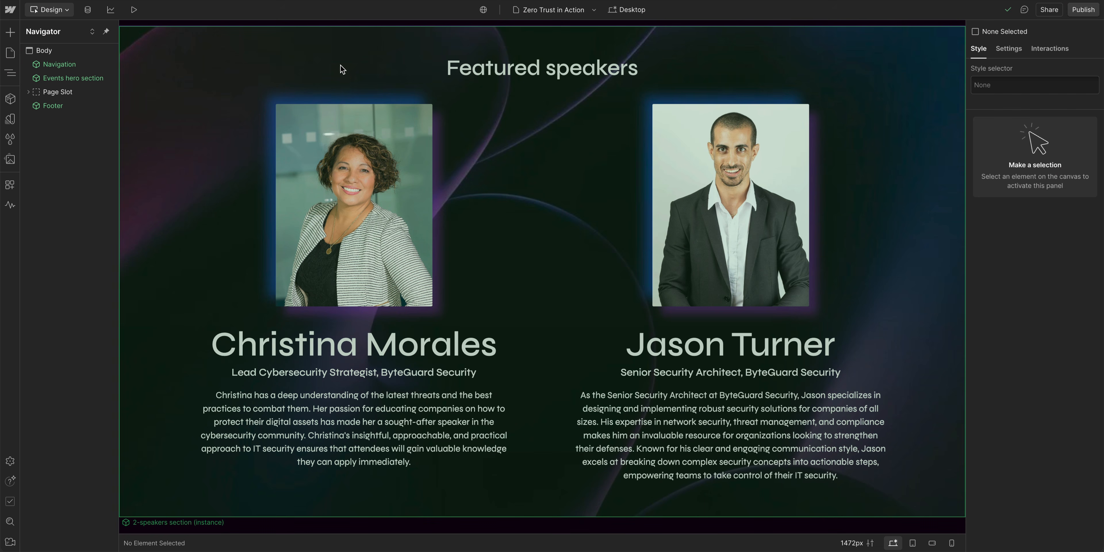
Step: Open the 2-speakers section component for editing and select its Speaker image
left_click(340, 65)
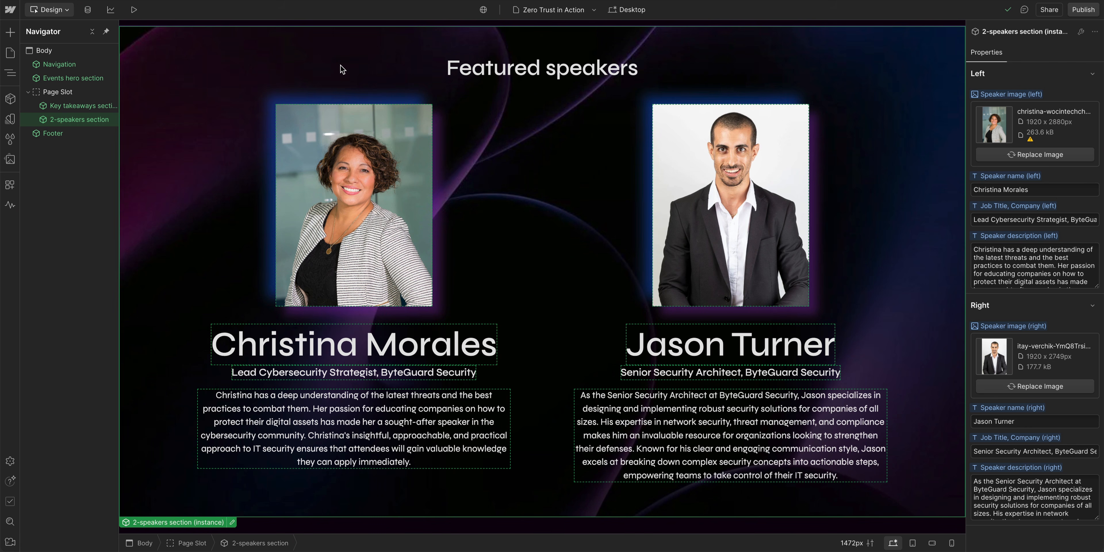
double_click(341, 68)
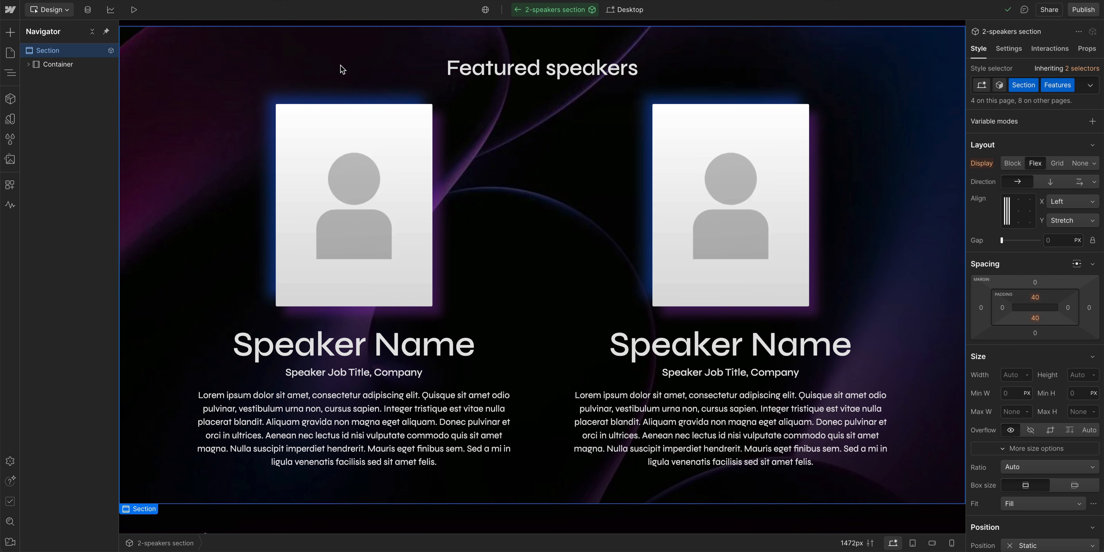
left_click(347, 116)
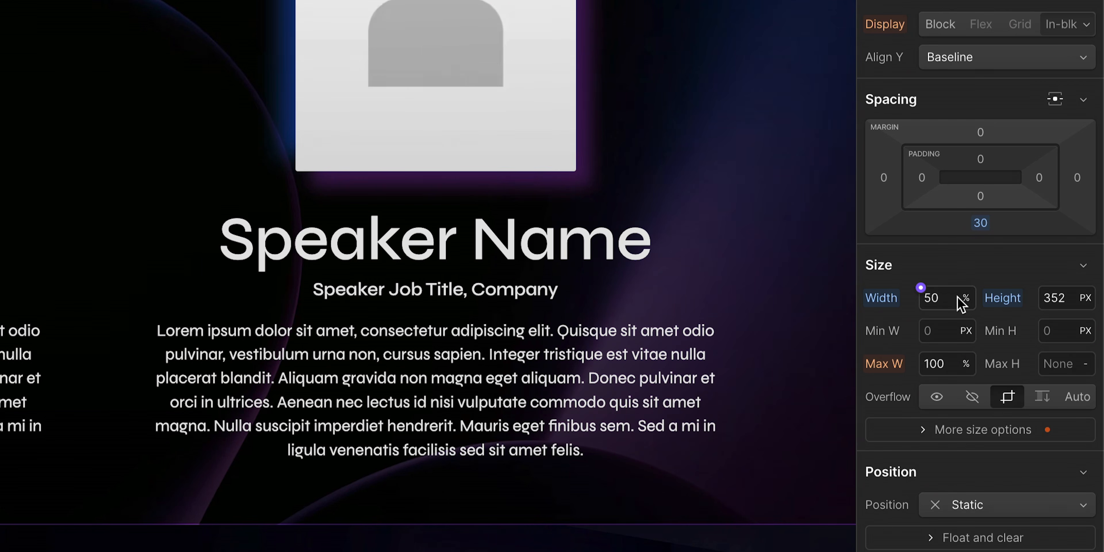
Step: Try a pixel-based width for the Speaker image and return the width to 50%
left_click(965, 300)
left_click(981, 272)
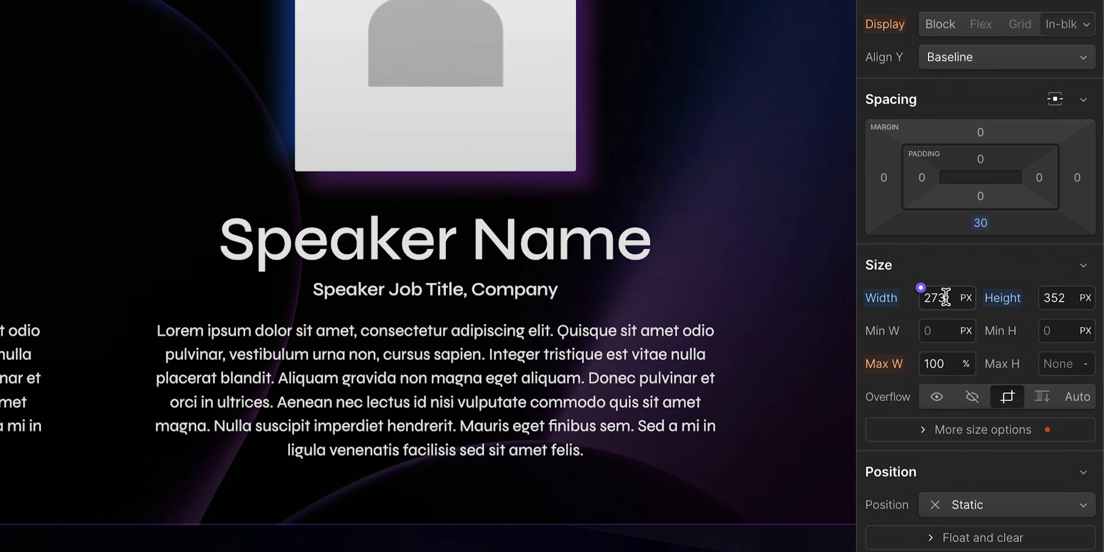
left_click(921, 289)
type("50%")
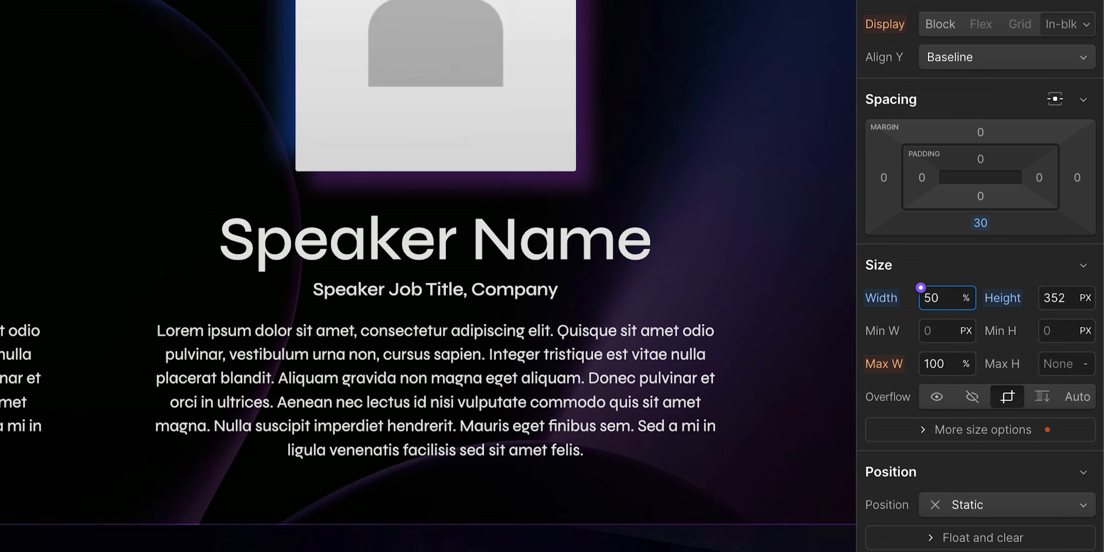